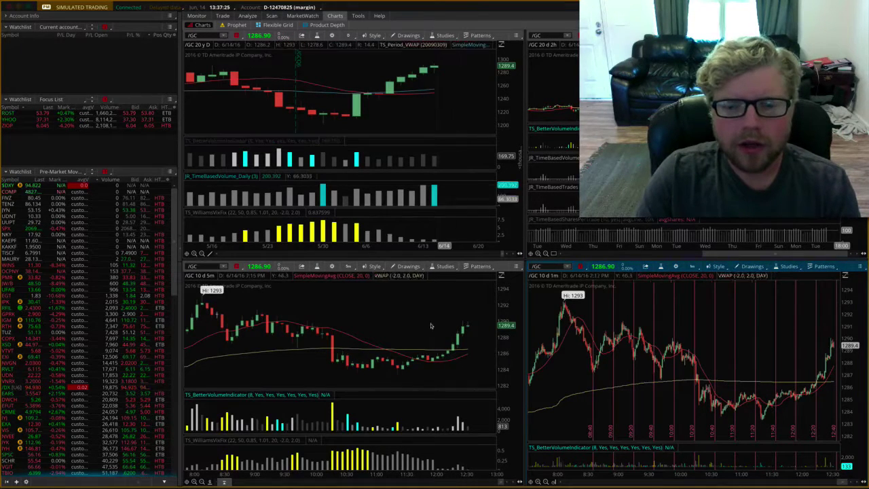
# - Open the lower chart's study editor, then close it without changes
pyautogui.click(444, 269)
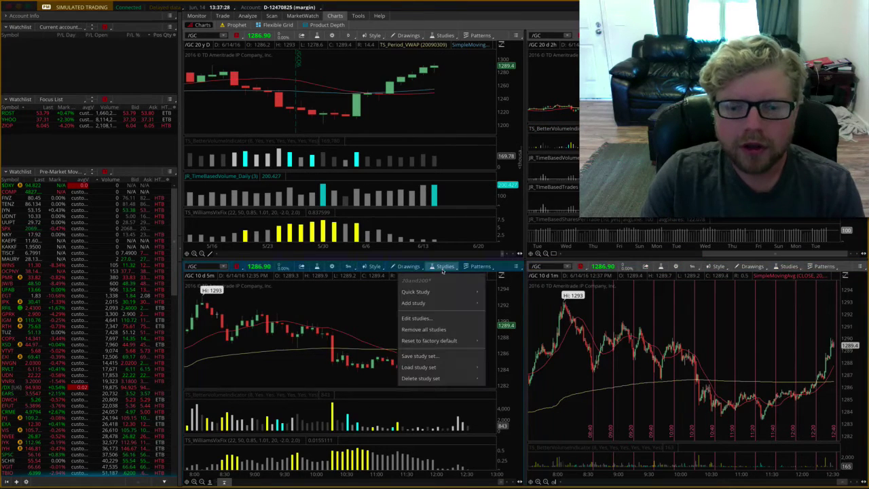
pyautogui.click(415, 318)
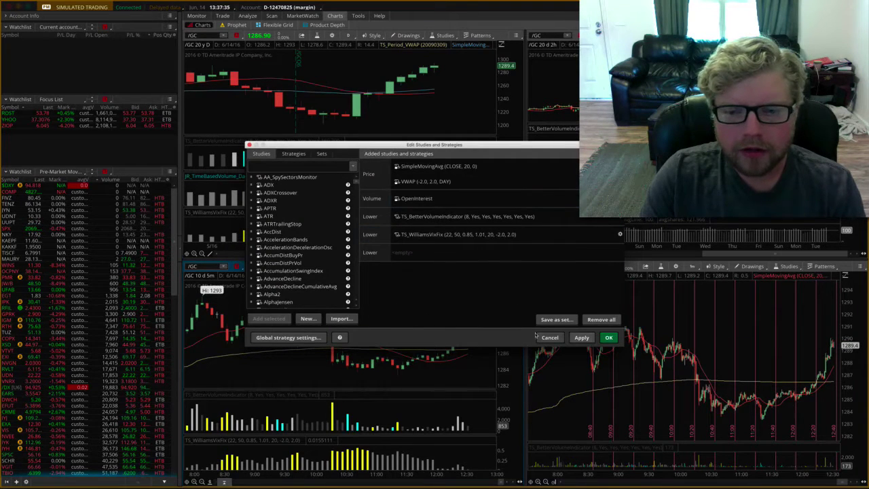
pyautogui.click(548, 338)
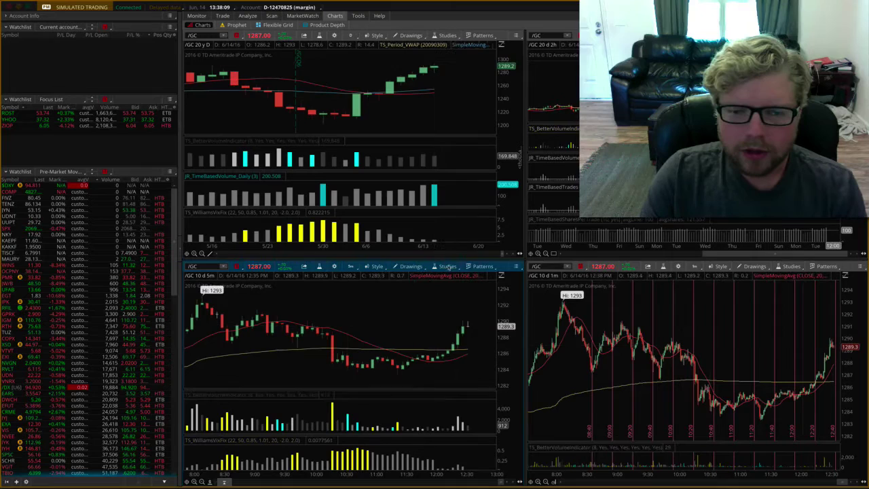
# - Search 'jr_time' and add JR_TimeLinesCustom to the 5-minute chart's price pane, deleting JR_TimeLines
pyautogui.click(448, 266)
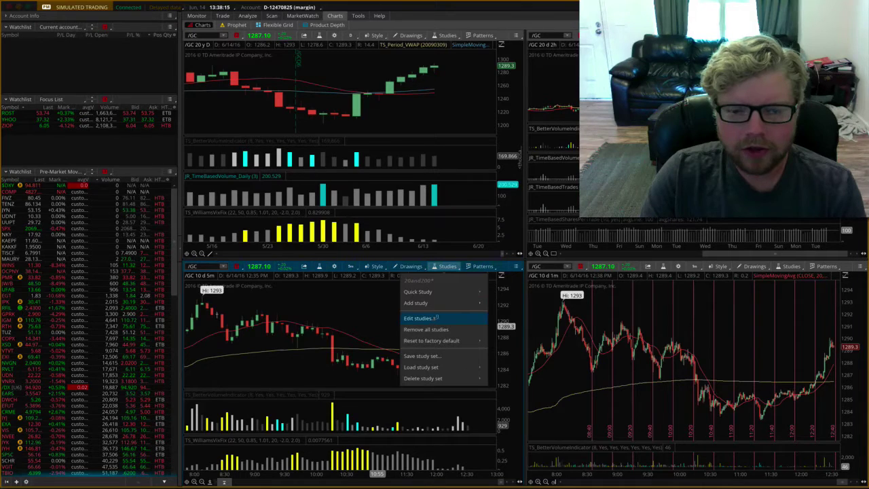
pyautogui.moveTo(441, 340)
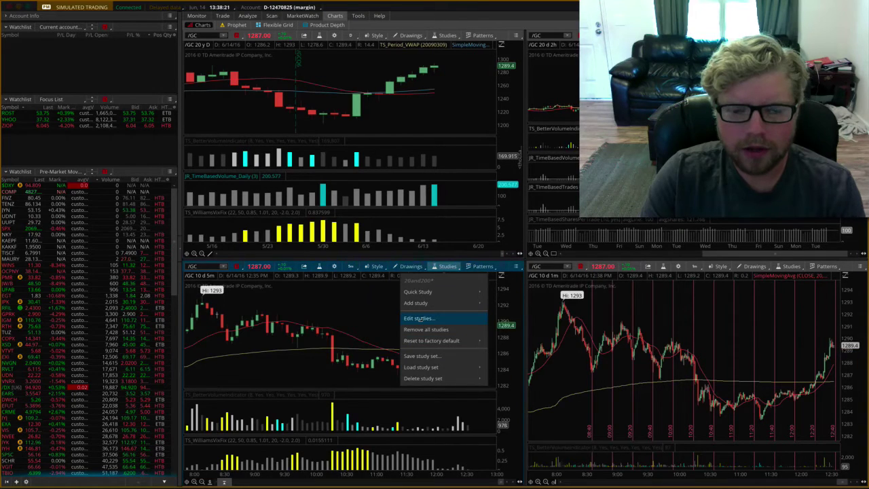
pyautogui.click(425, 319)
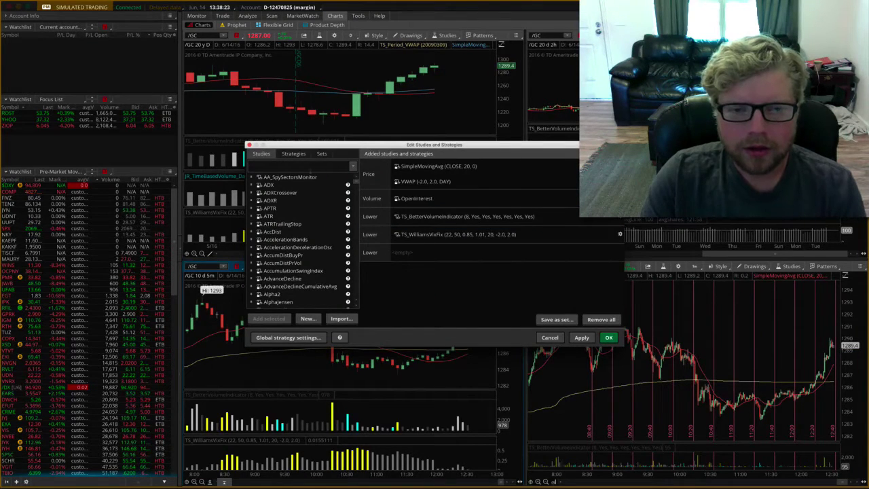
pyautogui.click(298, 166)
pyautogui.write('jr_tim')
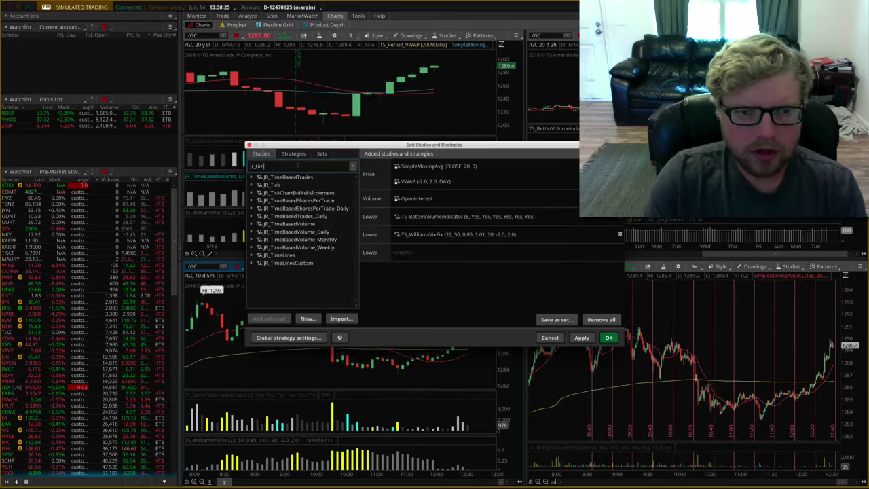
pyautogui.write('e')
pyautogui.doubleClick(279, 241)
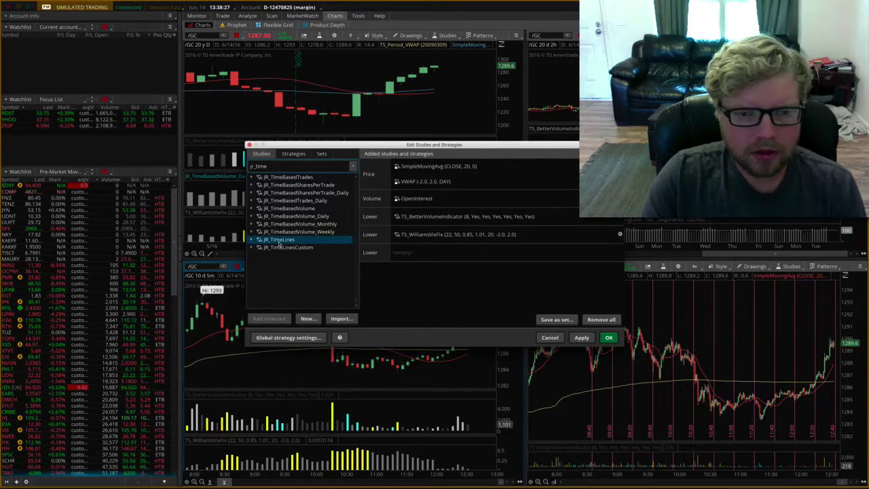
pyautogui.click(292, 249)
pyautogui.doubleClick(292, 248)
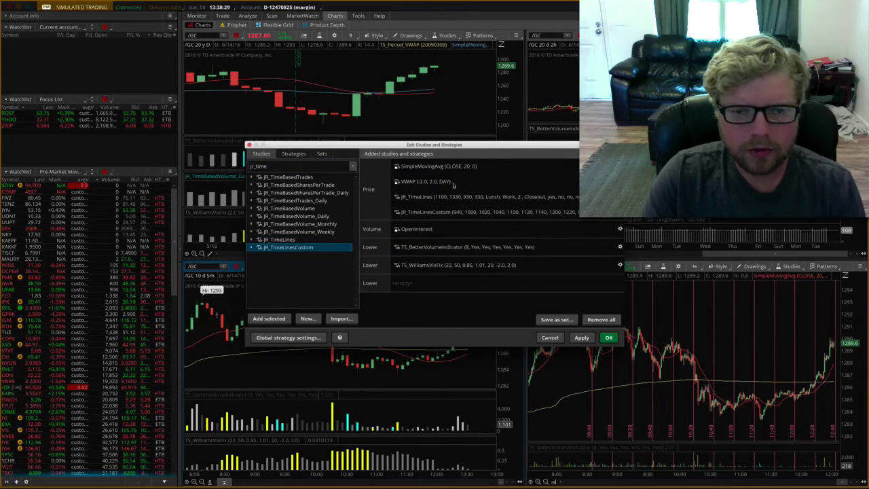
pyautogui.press('Delete')
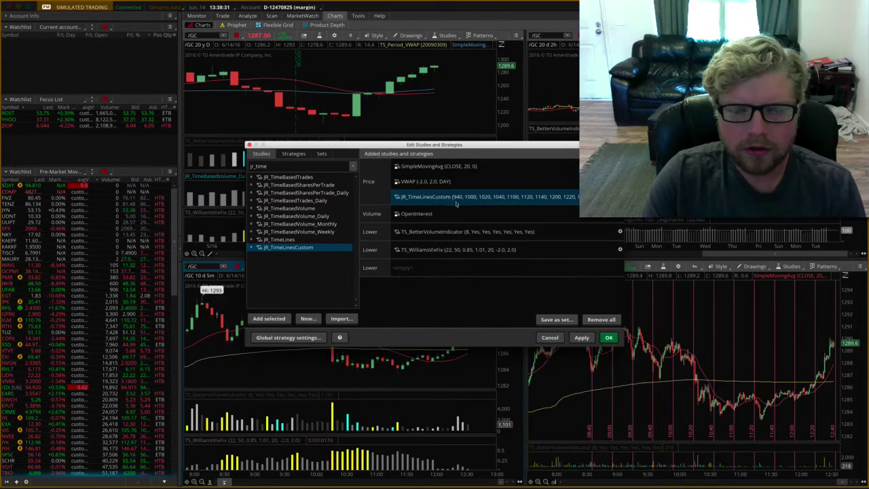
# - Add JR_TimeLinesCustom to the first and second lower panes
pyautogui.rightClick(516, 201)
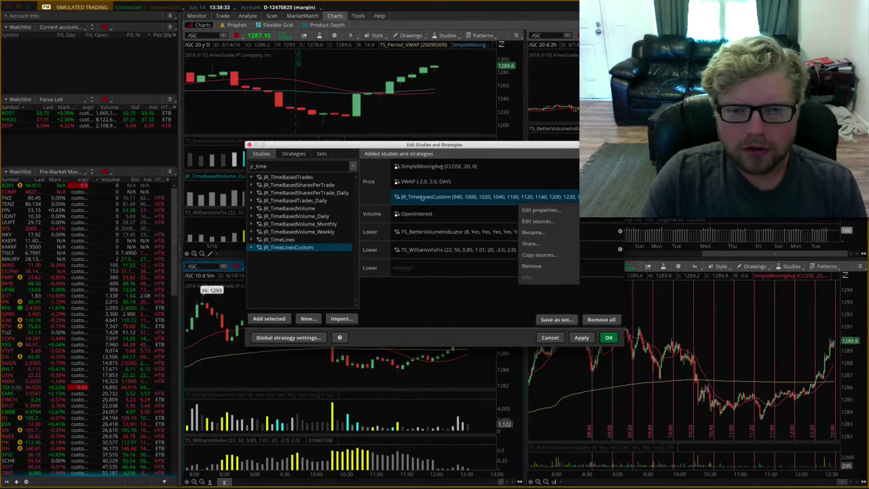
pyautogui.click(380, 195)
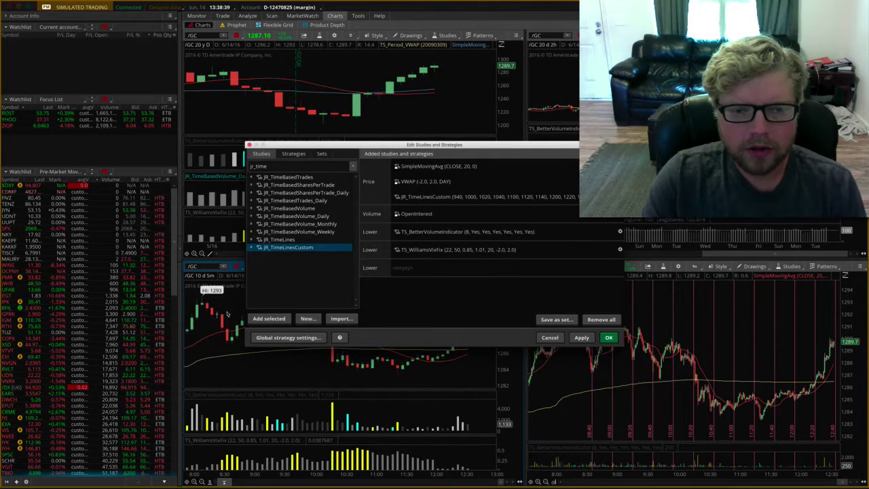
pyautogui.doubleClick(283, 247)
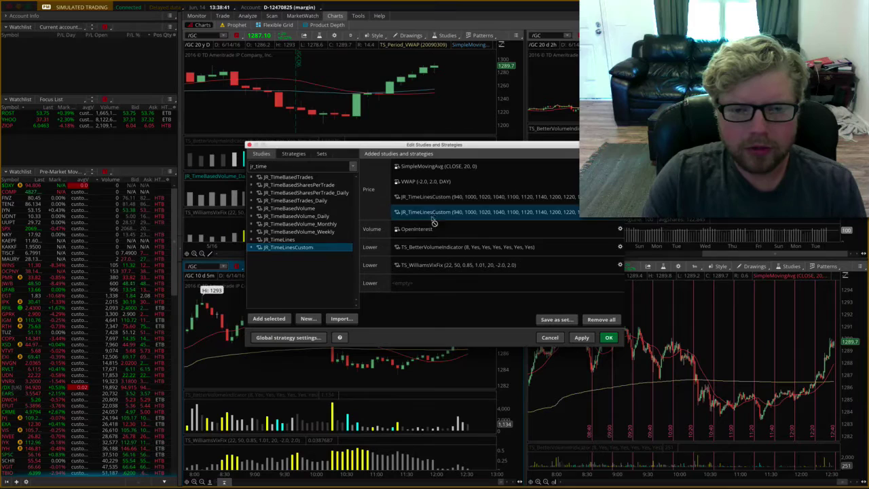
pyautogui.moveTo(429, 212); pyautogui.dragTo(417, 250)
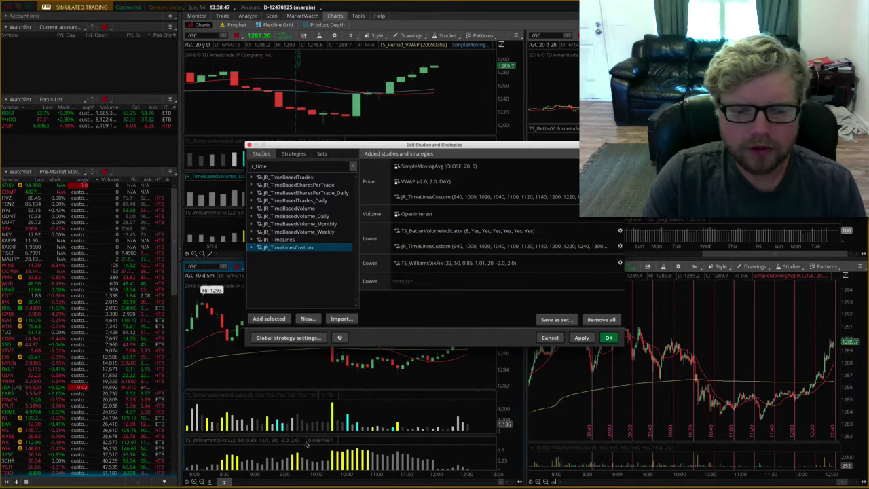
pyautogui.doubleClick(275, 249)
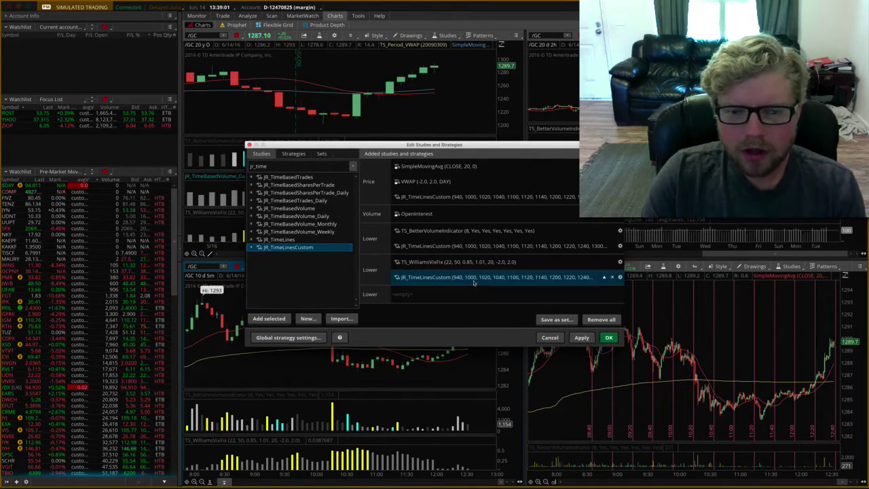
# - Apply the study changes to the chart and reposition the study editor window
pyautogui.click(582, 338)
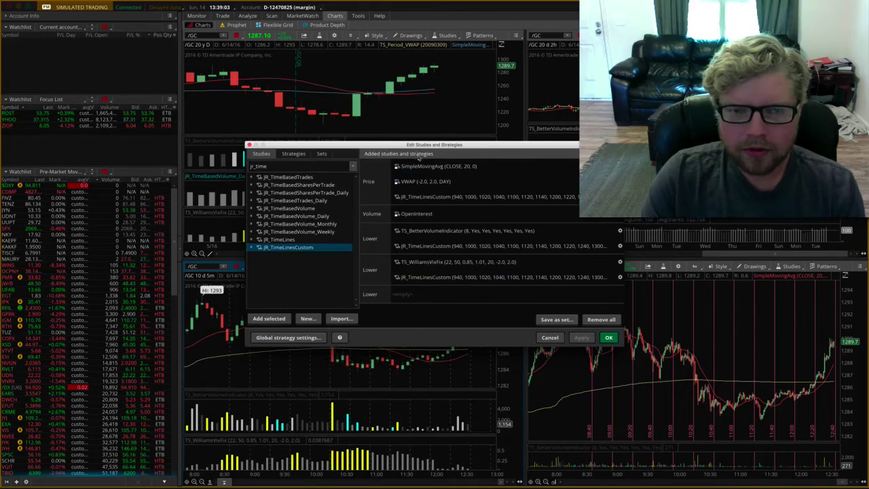
pyautogui.moveTo(434, 144); pyautogui.dragTo(660, 108)
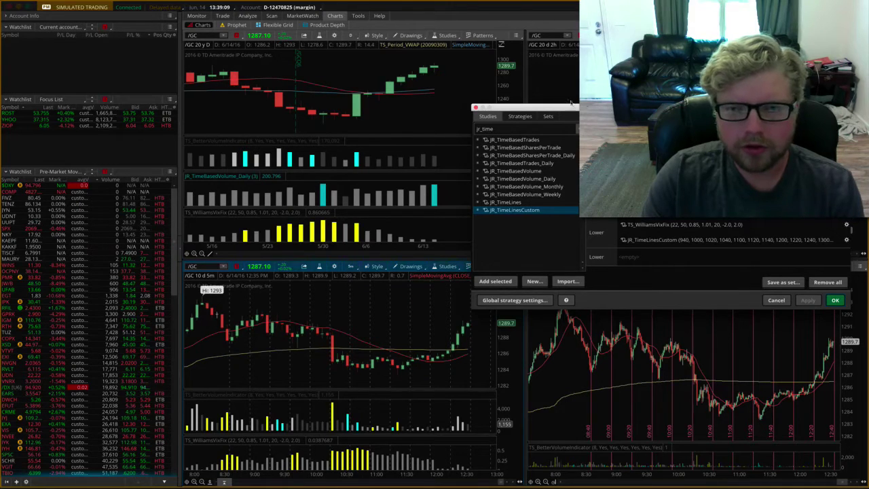
pyautogui.moveTo(570, 107); pyautogui.dragTo(417, 128)
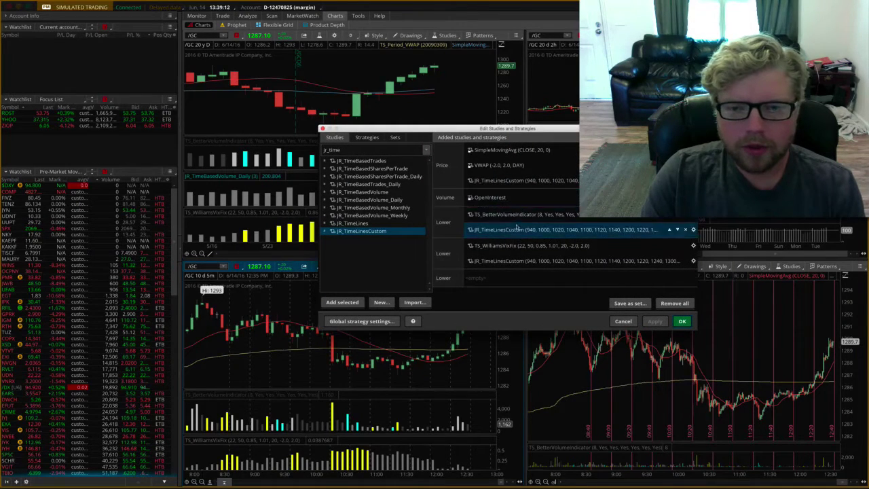
# - Give the price-pane JR_TimeLinesCustom solid pink lines with labels shown
pyautogui.rightClick(521, 180)
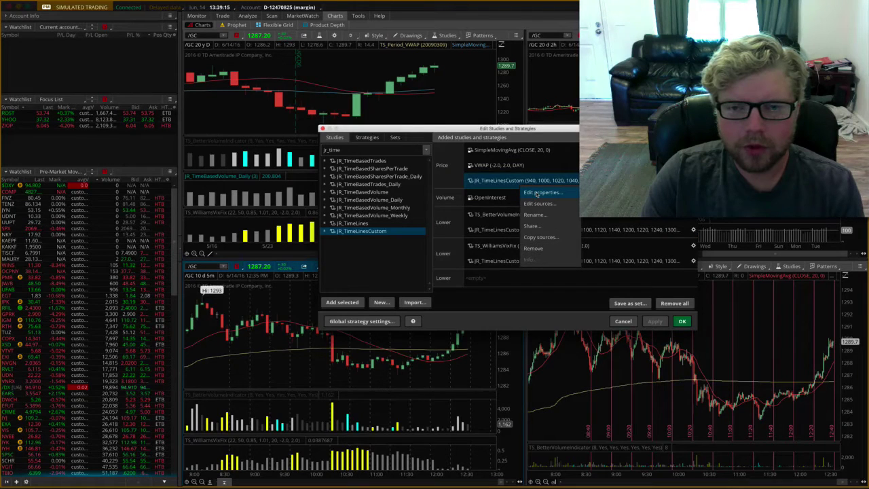
pyautogui.click(543, 193)
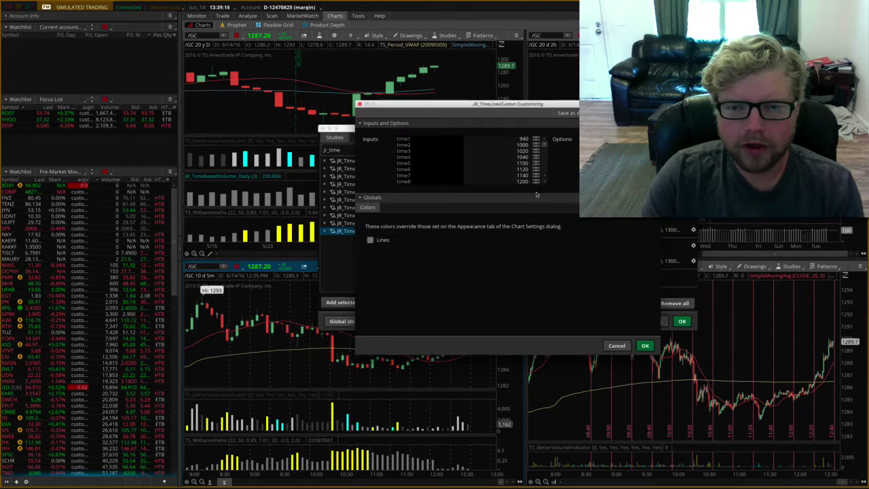
pyautogui.scroll(-15, 536, 166)
pyautogui.click(480, 180)
pyautogui.click(485, 194)
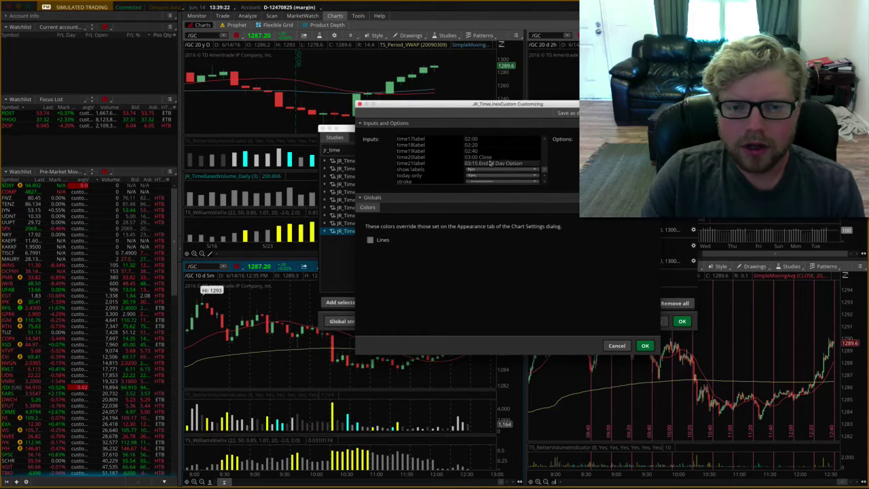
pyautogui.click(492, 169)
pyautogui.click(484, 182)
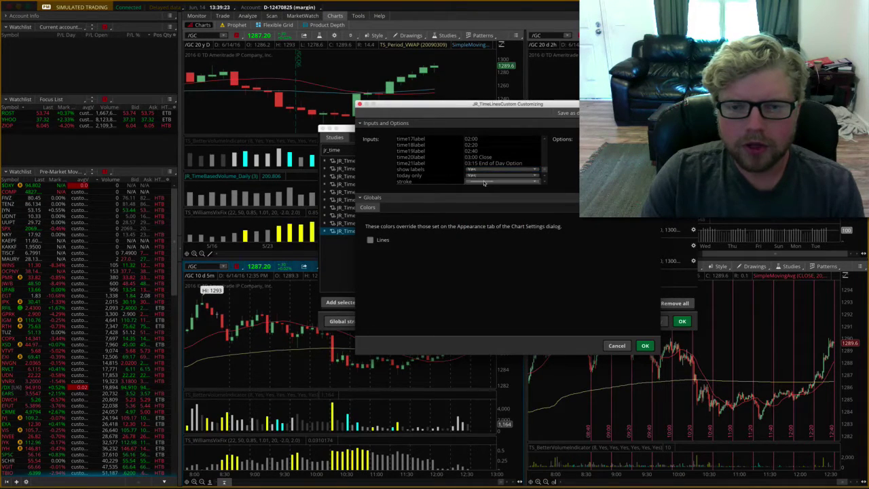
pyautogui.click(370, 240)
pyautogui.click(376, 258)
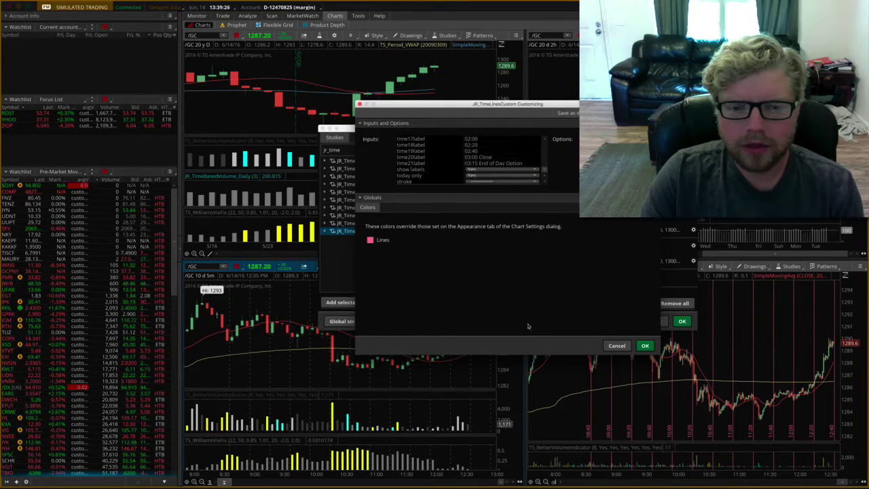
pyautogui.click(645, 345)
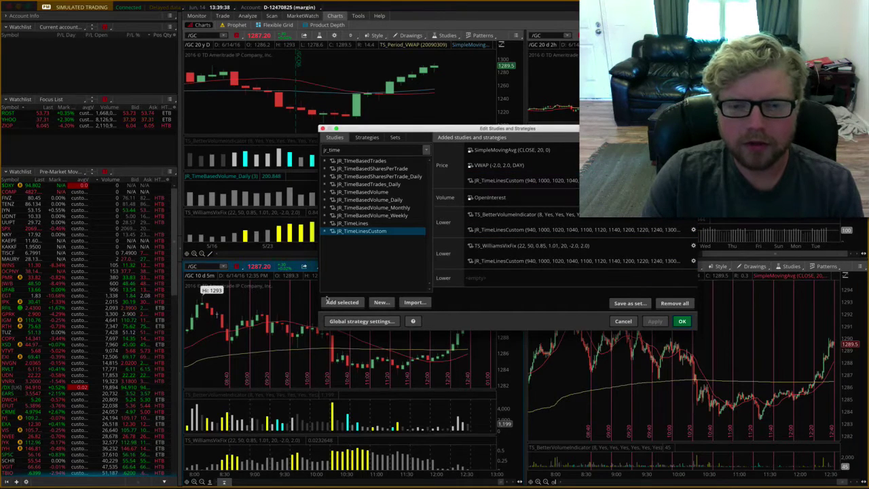
# - Set the first lower-pane JR_TimeLinesCustom to pink lines without labels, and apply it
pyautogui.rightClick(505, 233)
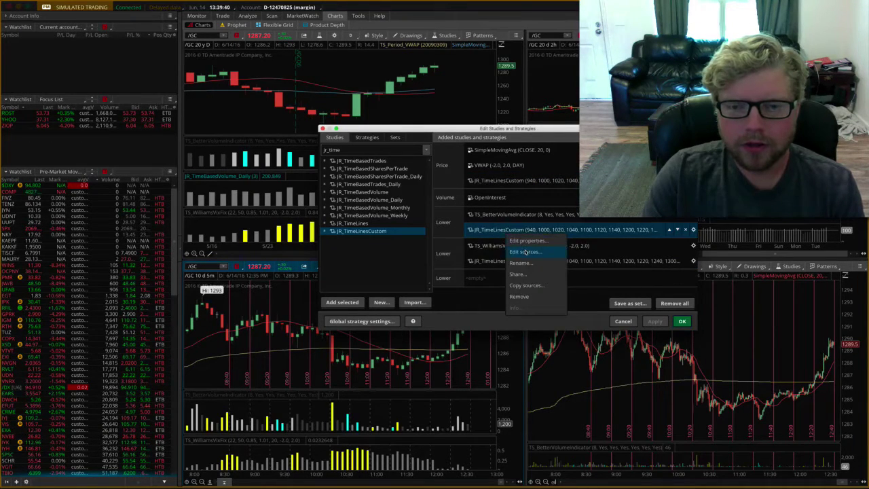
pyautogui.click(530, 242)
pyautogui.scroll(-10, 501, 183)
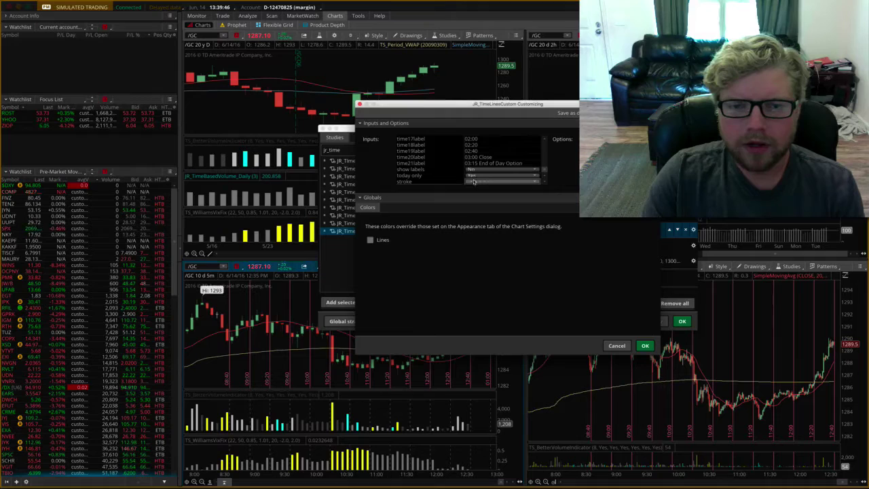
pyautogui.click(474, 176)
pyautogui.click(480, 197)
pyautogui.click(370, 240)
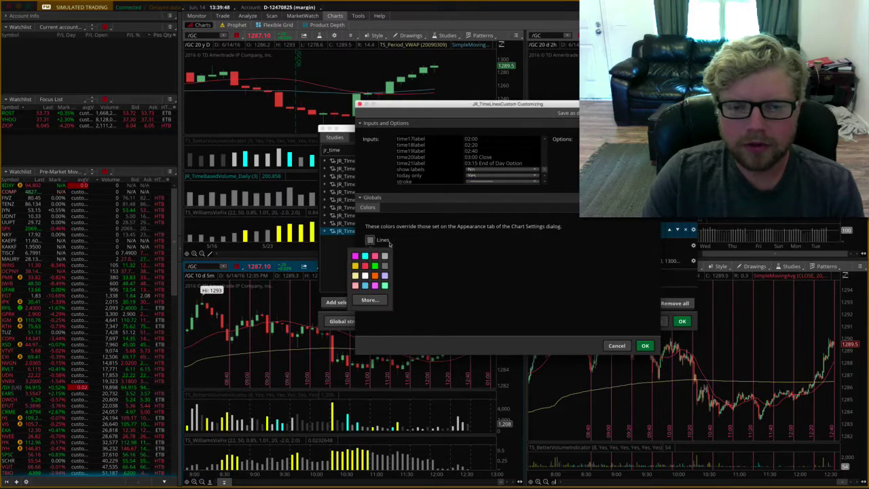
pyautogui.click(373, 256)
pyautogui.click(645, 345)
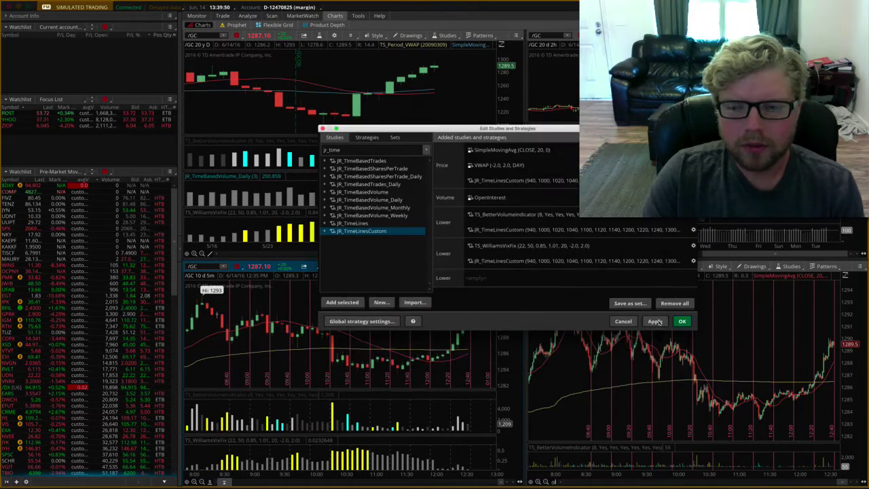
pyautogui.click(655, 322)
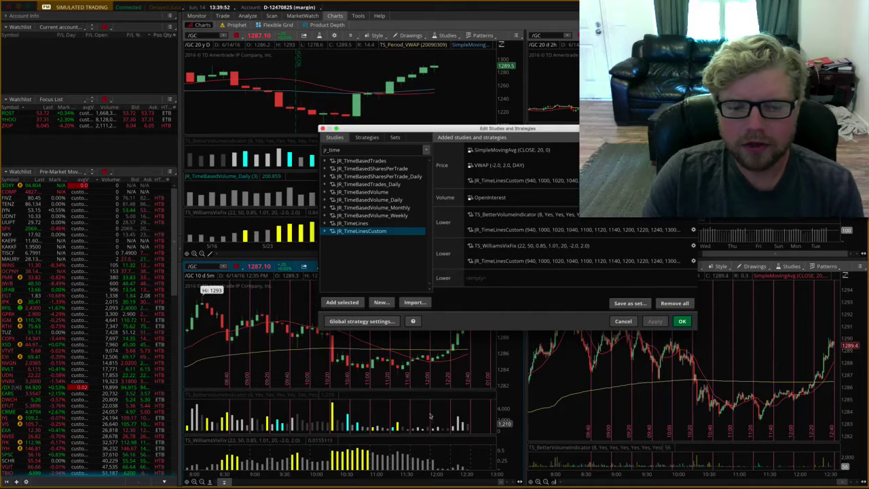
# - Set the second lower-pane JR_TimeLinesCustom to pink lines without labels, and apply it
pyautogui.rightClick(519, 263)
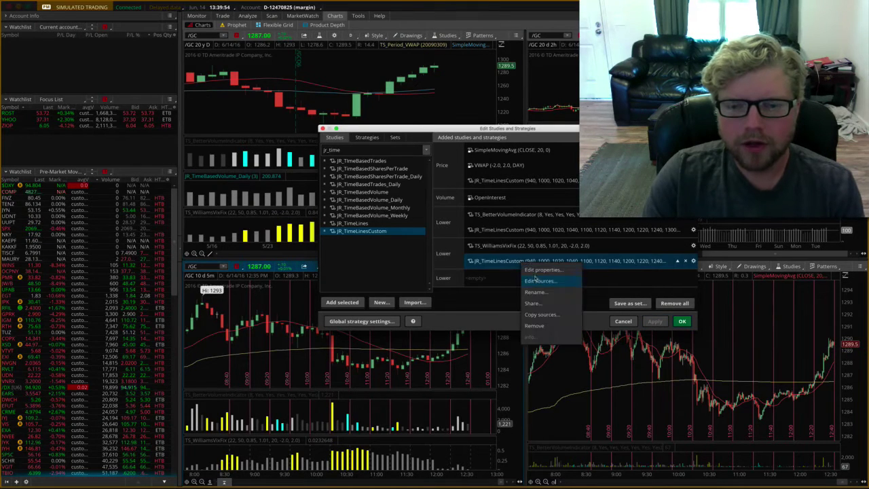
pyautogui.click(541, 269)
pyautogui.click(374, 241)
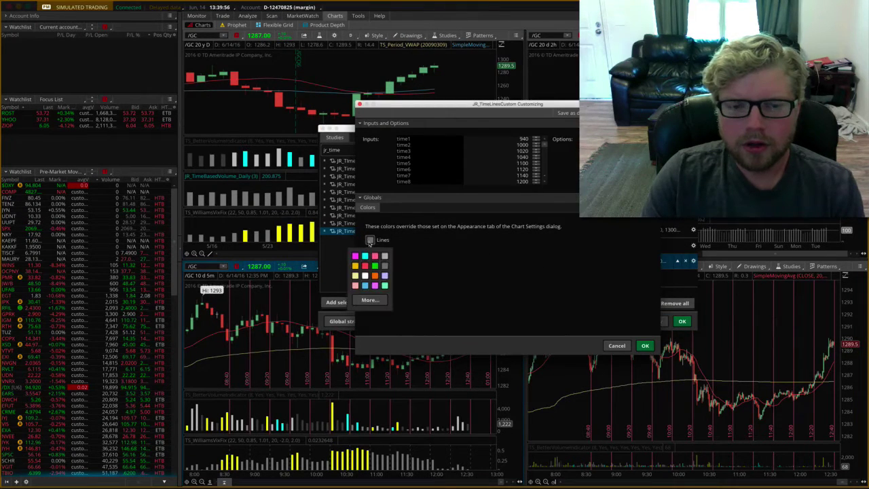
pyautogui.click(383, 258)
pyautogui.scroll(-10, 471, 173)
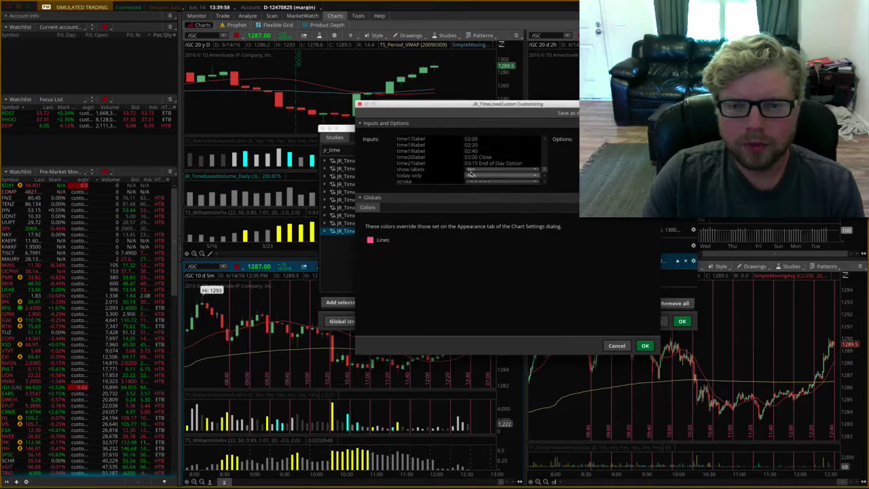
pyautogui.click(471, 176)
pyautogui.click(478, 191)
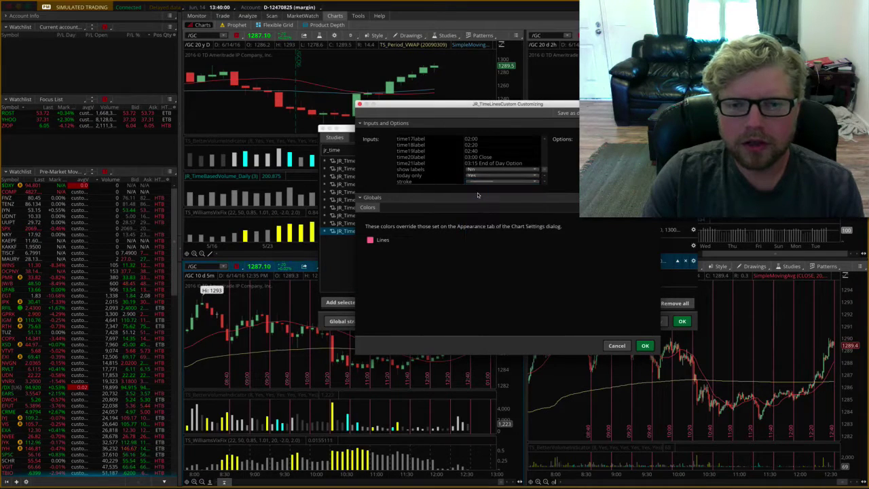
pyautogui.click(645, 346)
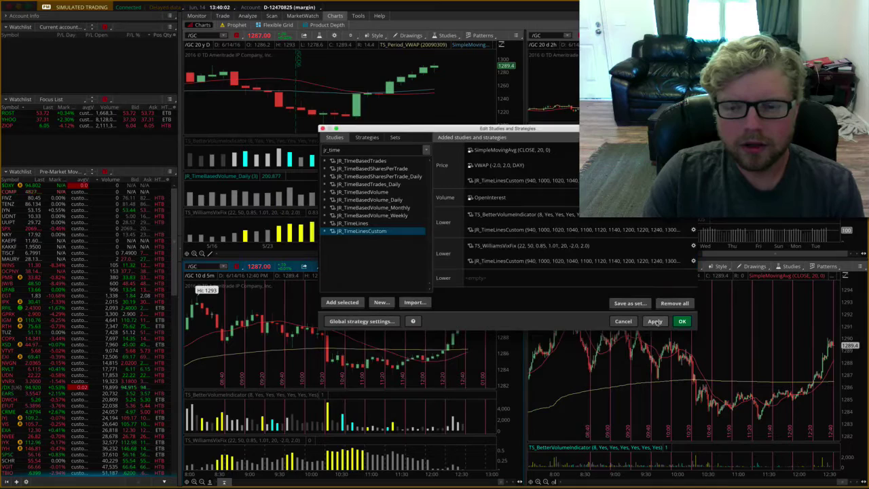
pyautogui.click(655, 321)
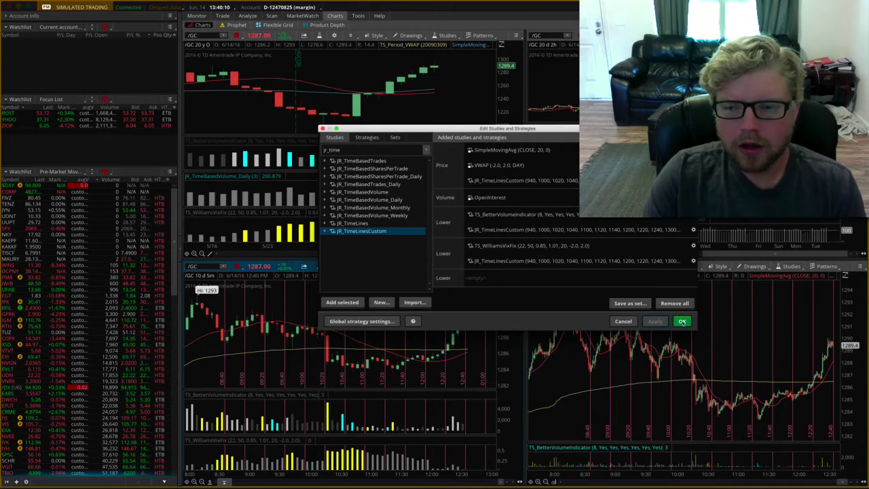
# - Close the study editor keeping changes, then enlarge the 5-minute gold chart and restore the four-chart grid
pyautogui.click(681, 321)
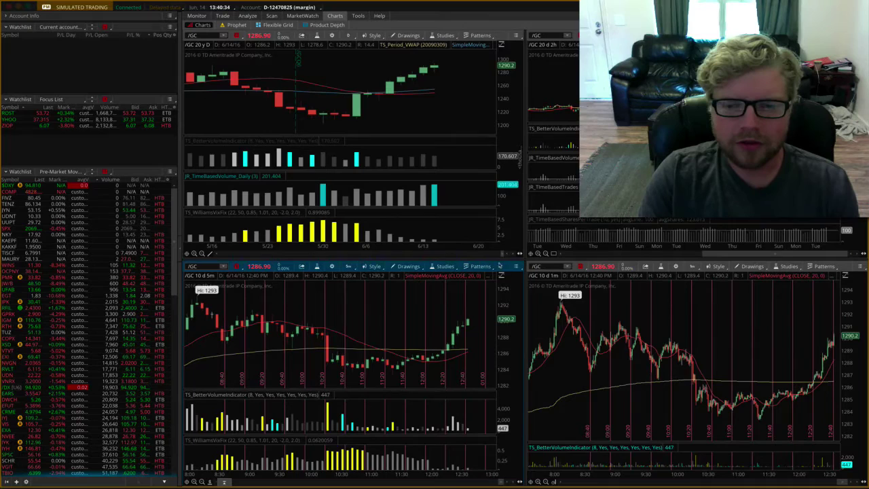
pyautogui.click(500, 268)
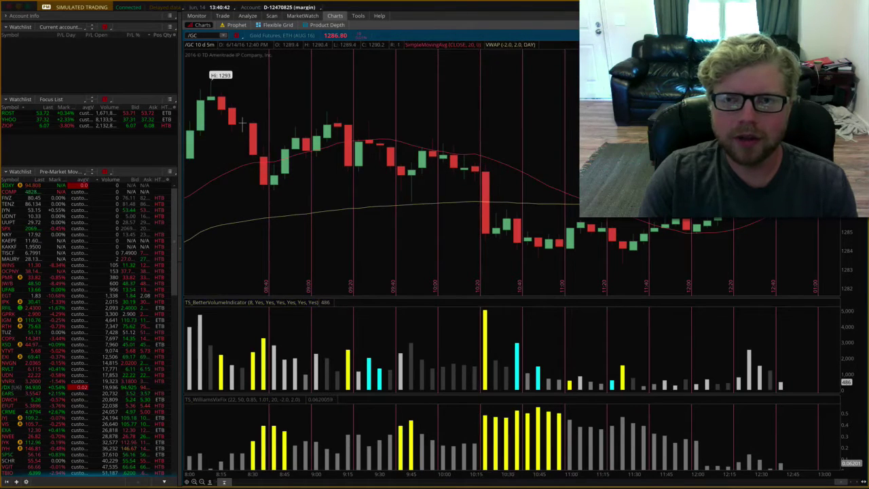
pyautogui.doubleClick(241, 122)
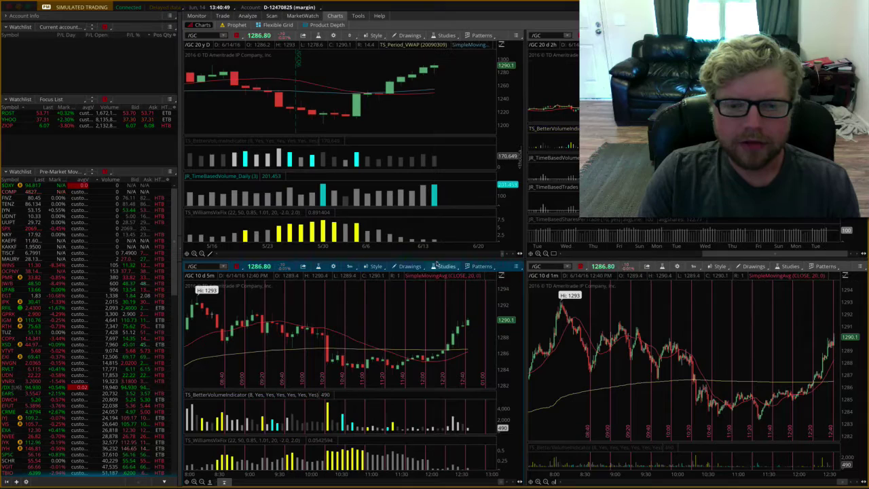
# - Reopen the study editor for the 5-minute gold chart and reposition its window
pyautogui.click(446, 266)
pyautogui.click(417, 318)
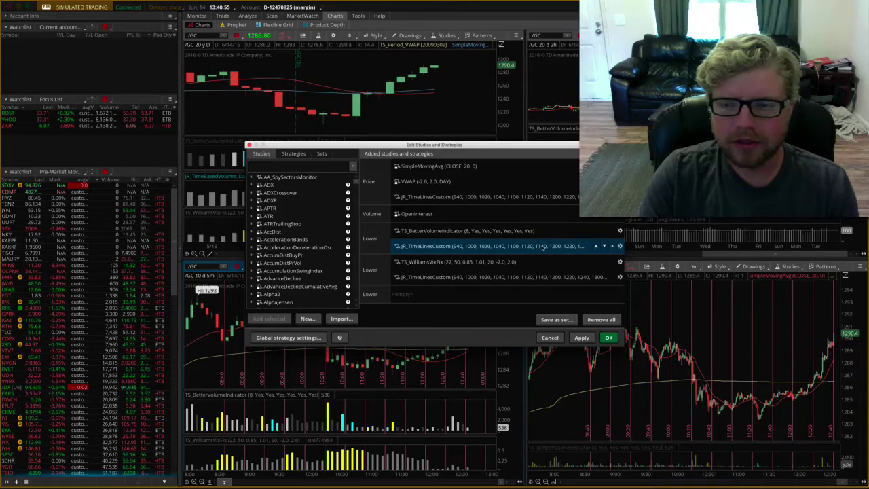
pyautogui.moveTo(484, 144); pyautogui.dragTo(529, 156)
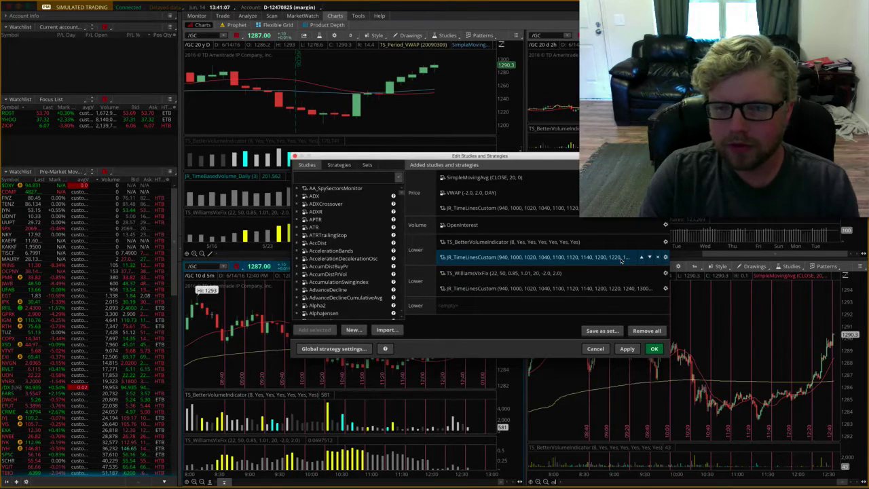
# - Review a lower JR_TimeLinesCustom's settings, then select SimpleMovingAvg and JR_TimeLinesCustom in the price pane
pyautogui.rightClick(613, 262)
pyautogui.click(635, 270)
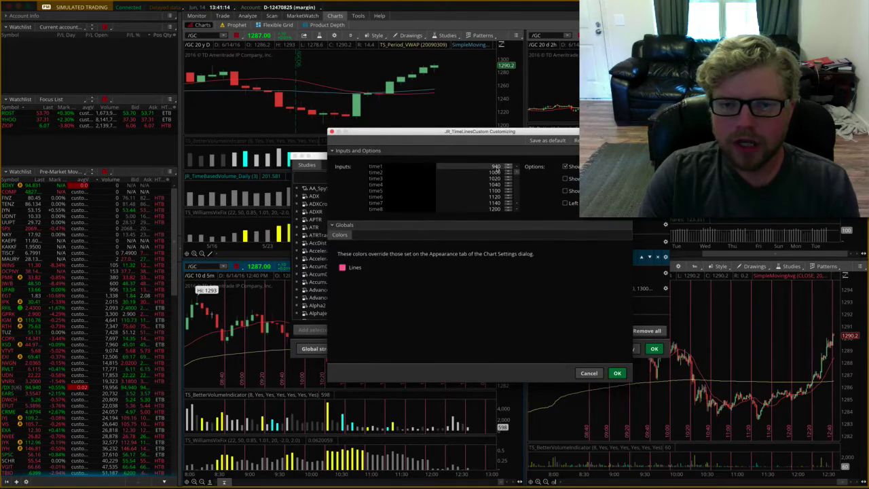
pyautogui.click(588, 373)
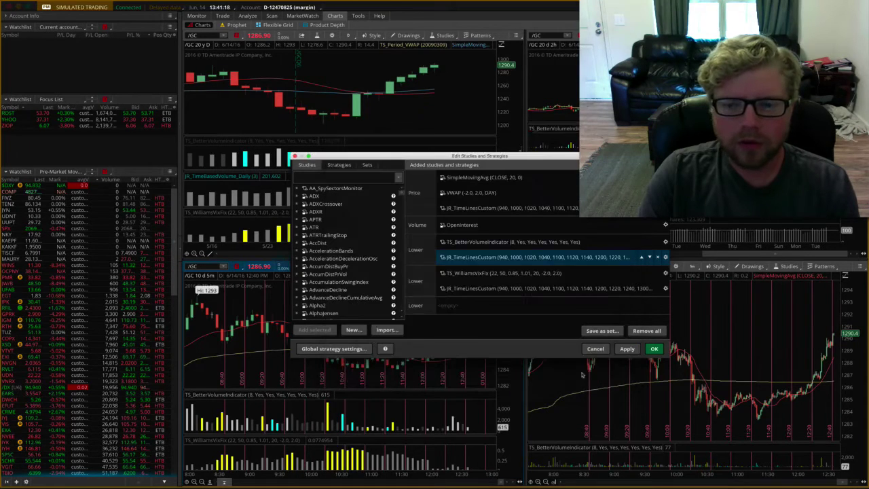
pyautogui.click(495, 178)
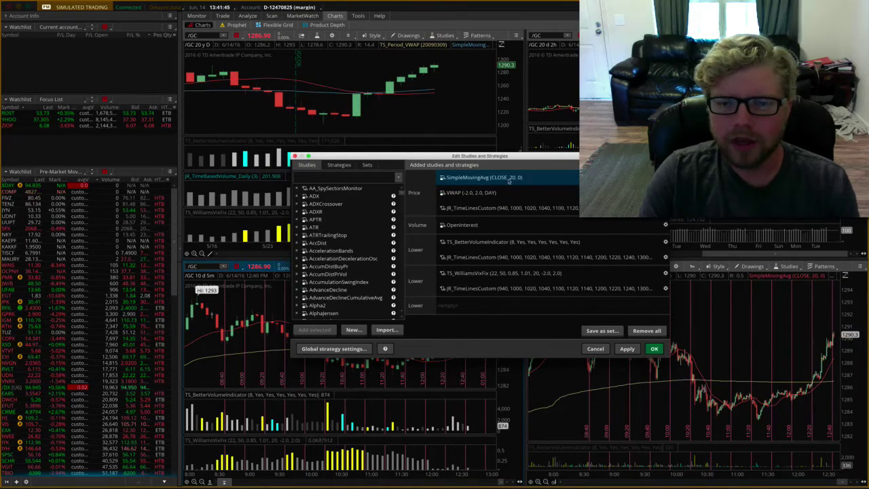
pyautogui.click(523, 208)
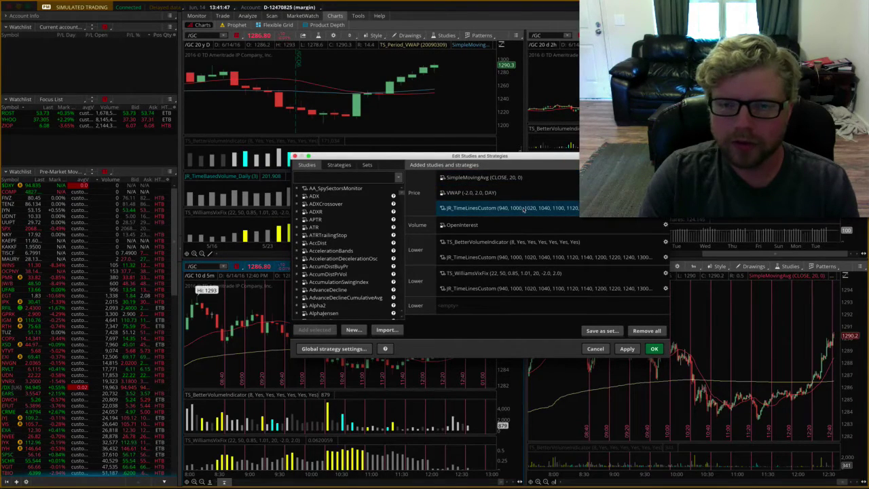